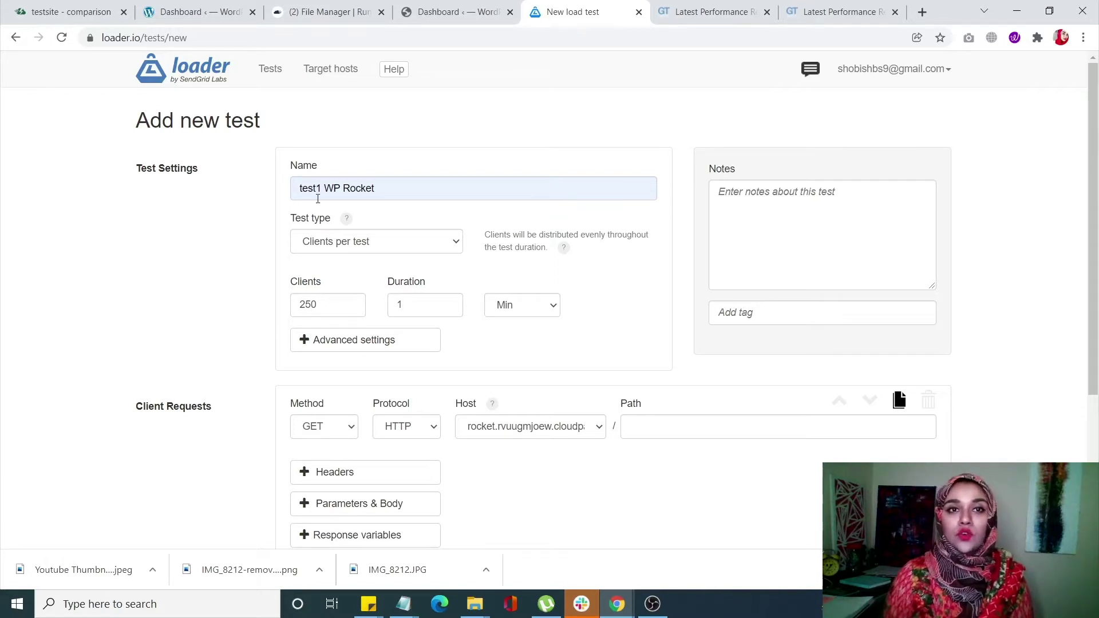
# Switch the WP Rocket load test to HTTPS and start it
pyautogui.scroll(-1, 355, 263)
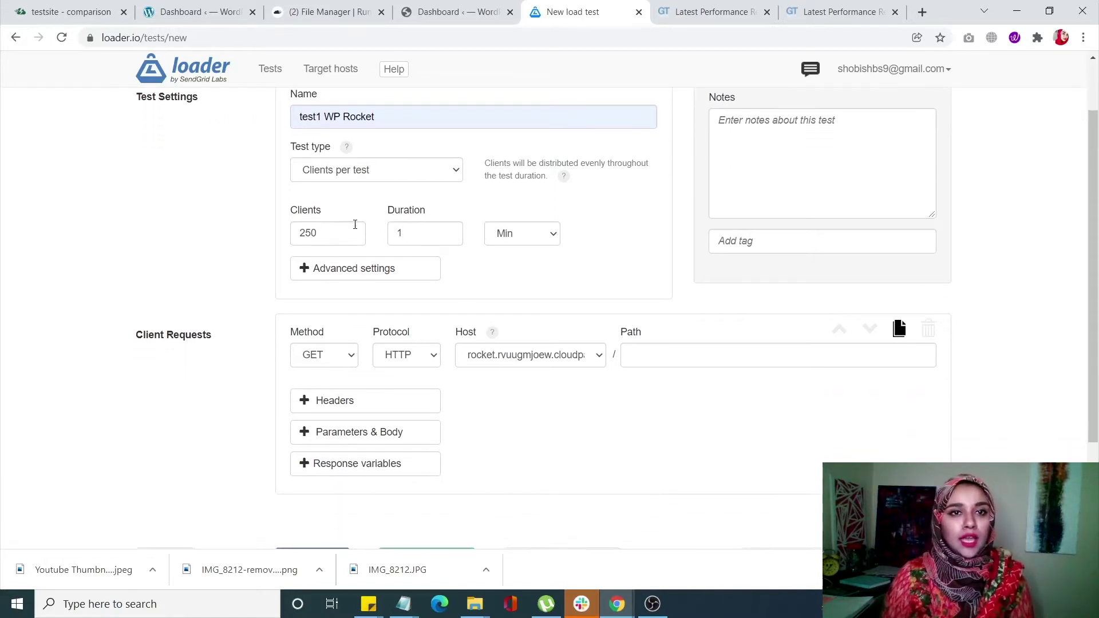
pyautogui.click(336, 235)
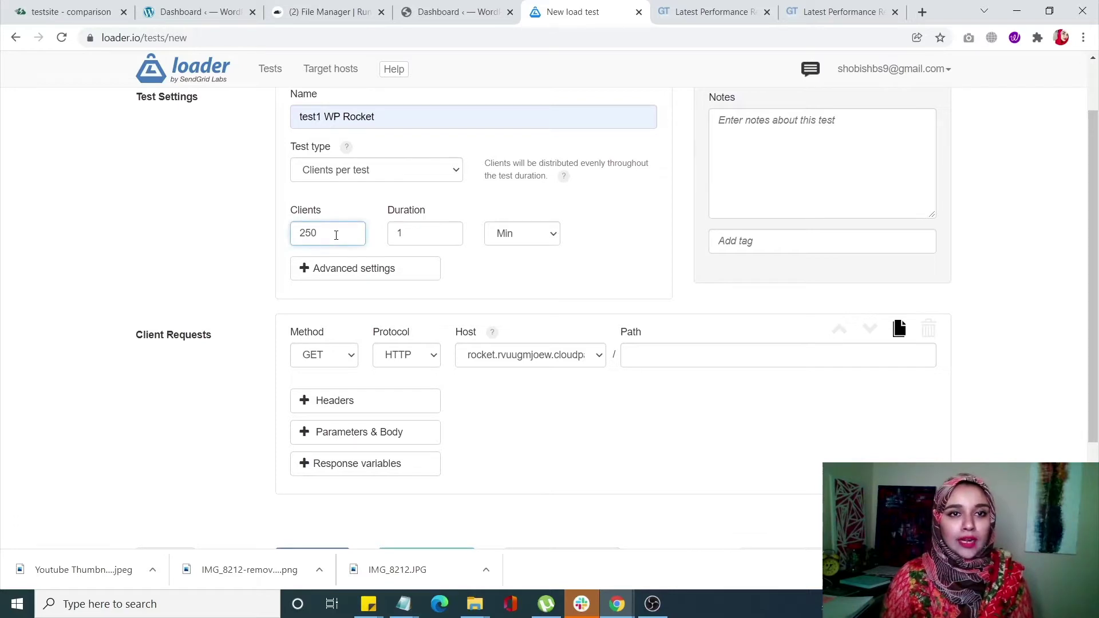
pyautogui.scroll(-2, 343, 231)
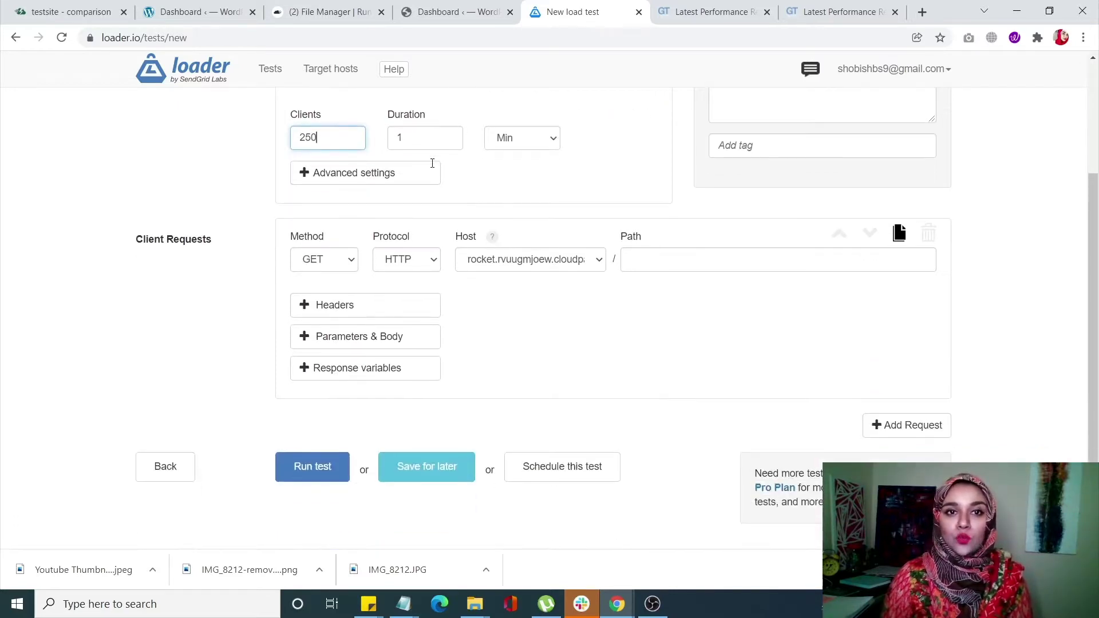
pyautogui.click(422, 260)
pyautogui.click(421, 291)
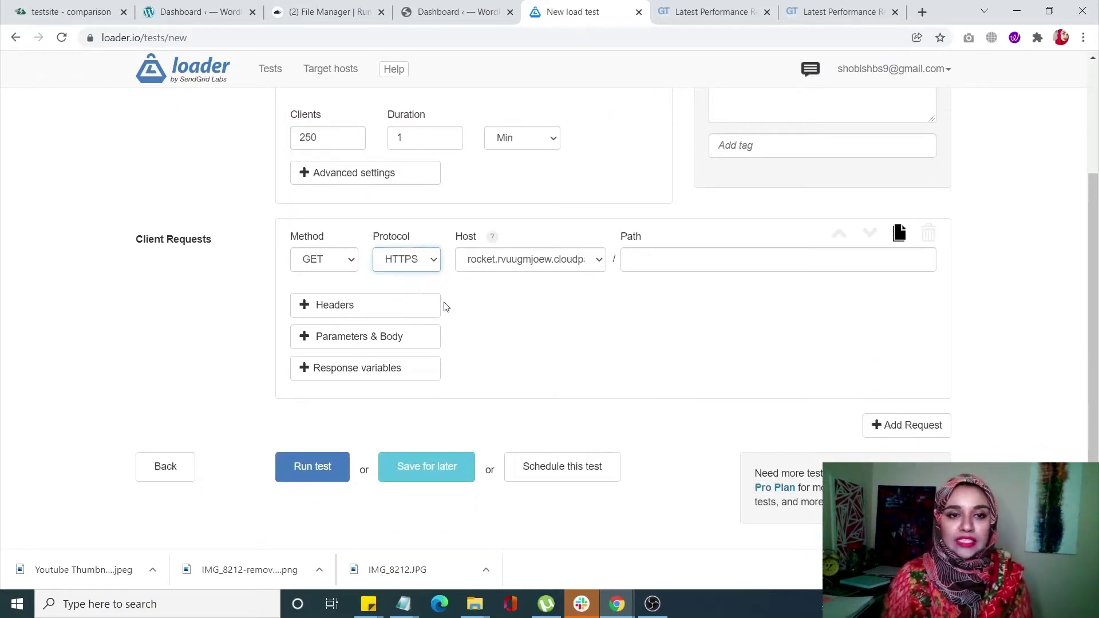
pyautogui.click(324, 469)
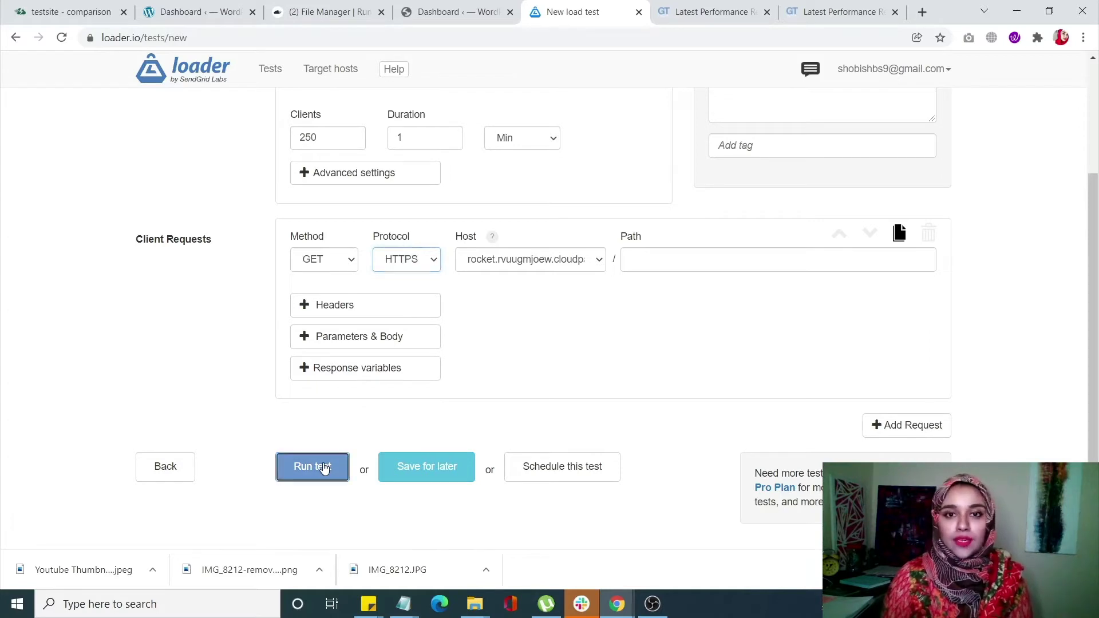
# In the Incognito window, switch test2 LS Cache to HTTPS and start it
pyautogui.click(616, 604)
pyautogui.click(670, 524)
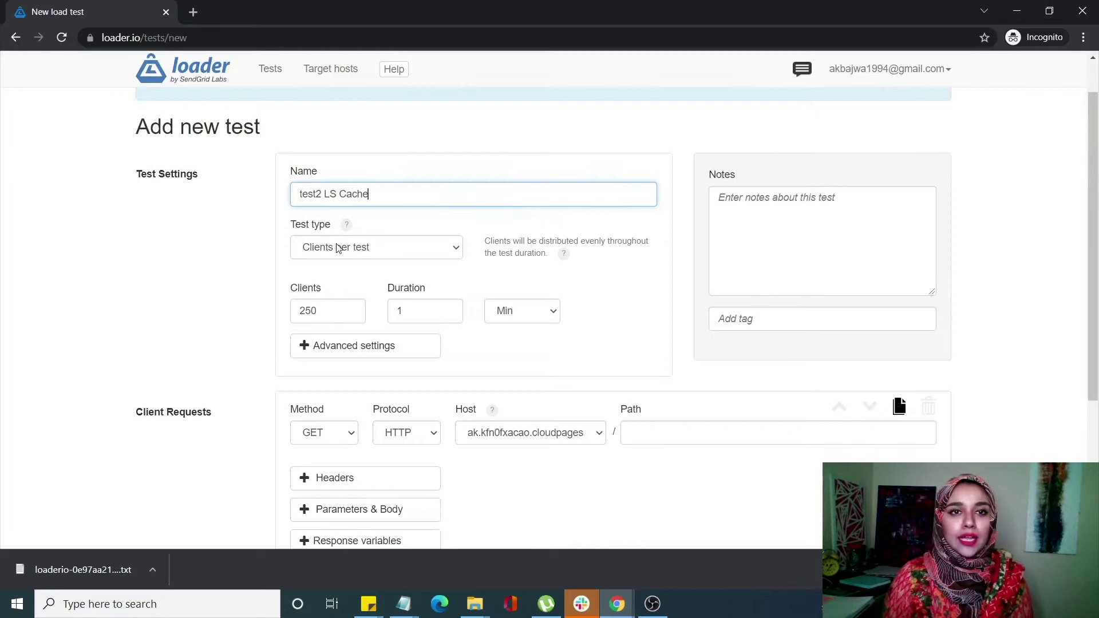
pyautogui.scroll(-1, 355, 262)
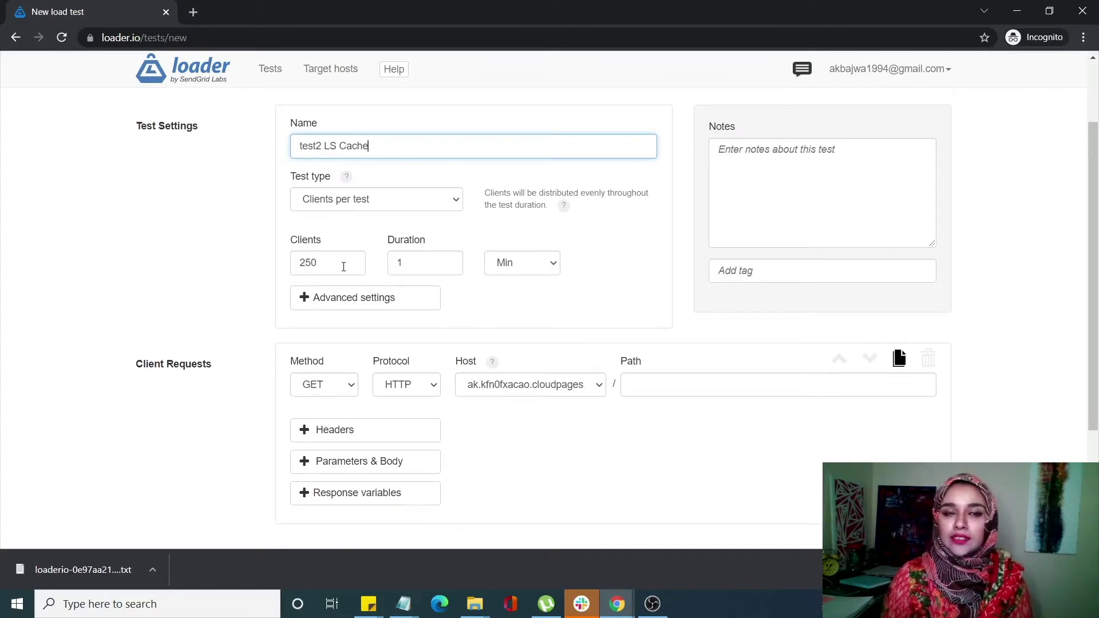
pyautogui.scroll(-2, 344, 266)
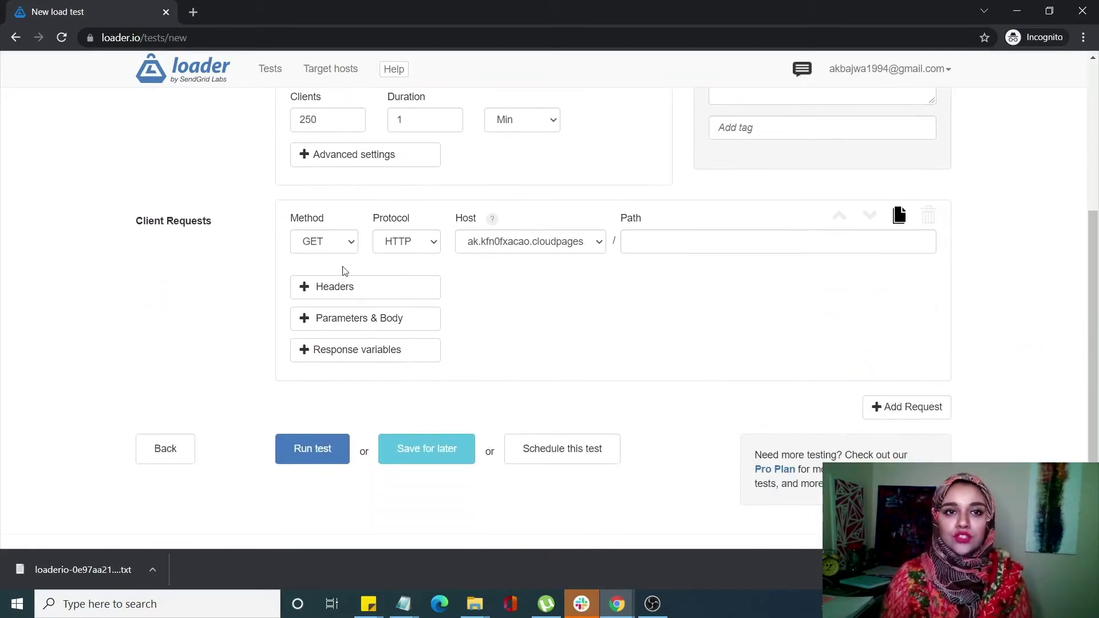
pyautogui.click(412, 243)
pyautogui.click(421, 268)
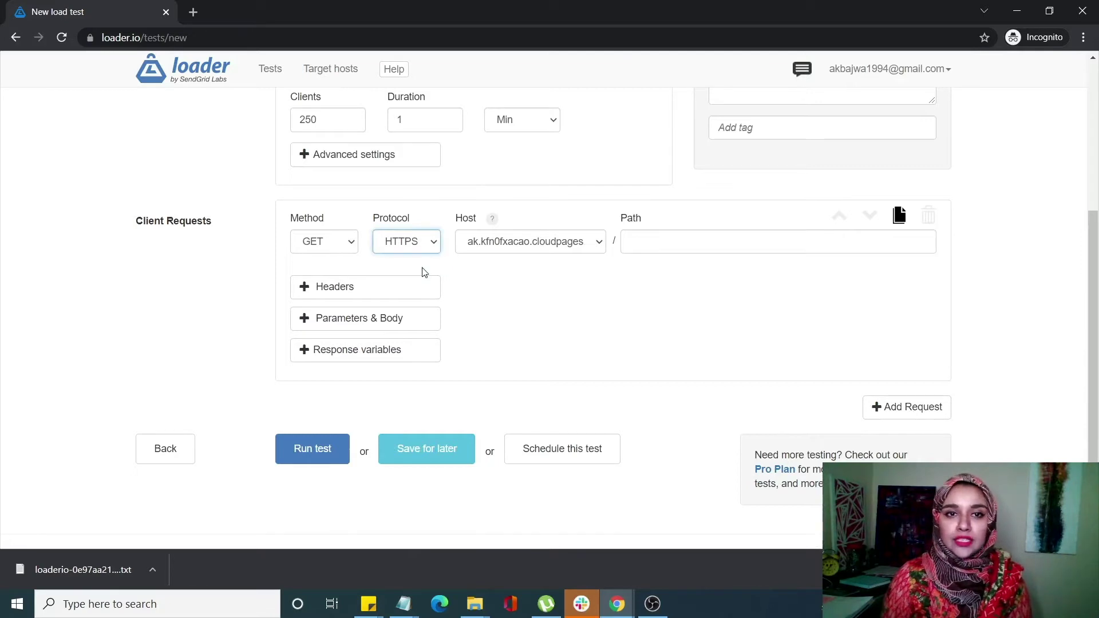
pyautogui.click(347, 449)
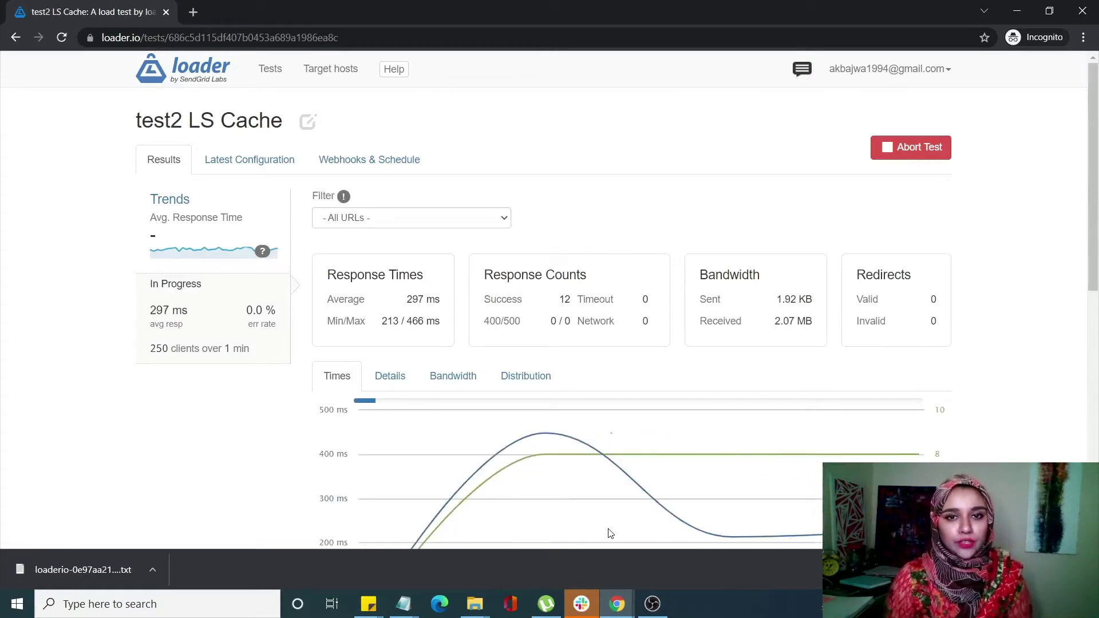
# Follow the running WP Rocket test's results chart
pyautogui.moveTo(617, 604)
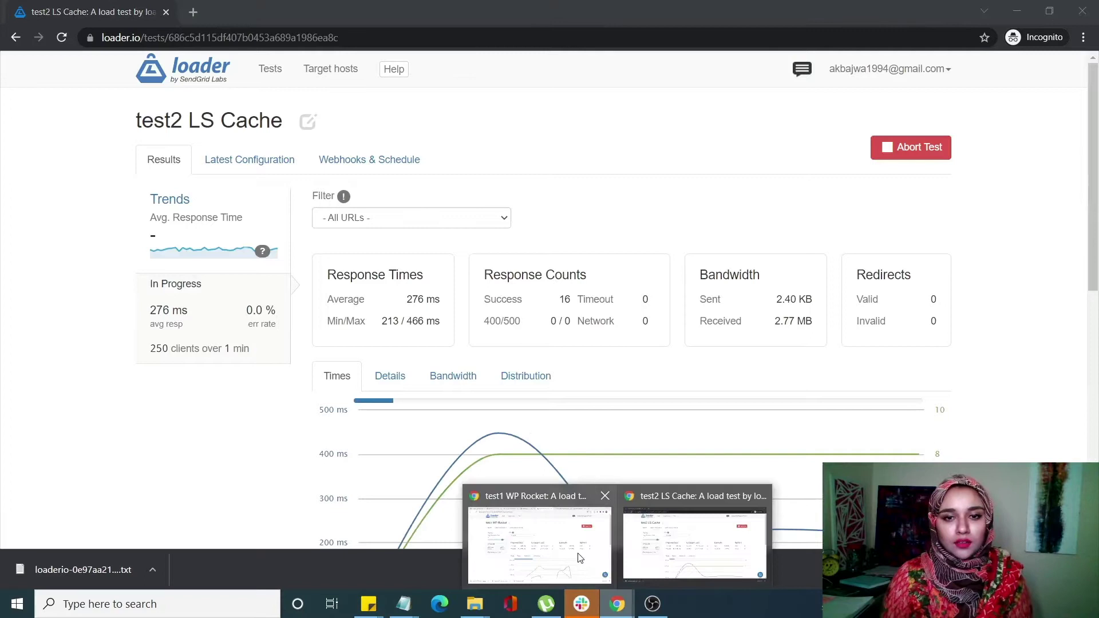
pyautogui.click(580, 558)
pyautogui.scroll(-2, 565, 455)
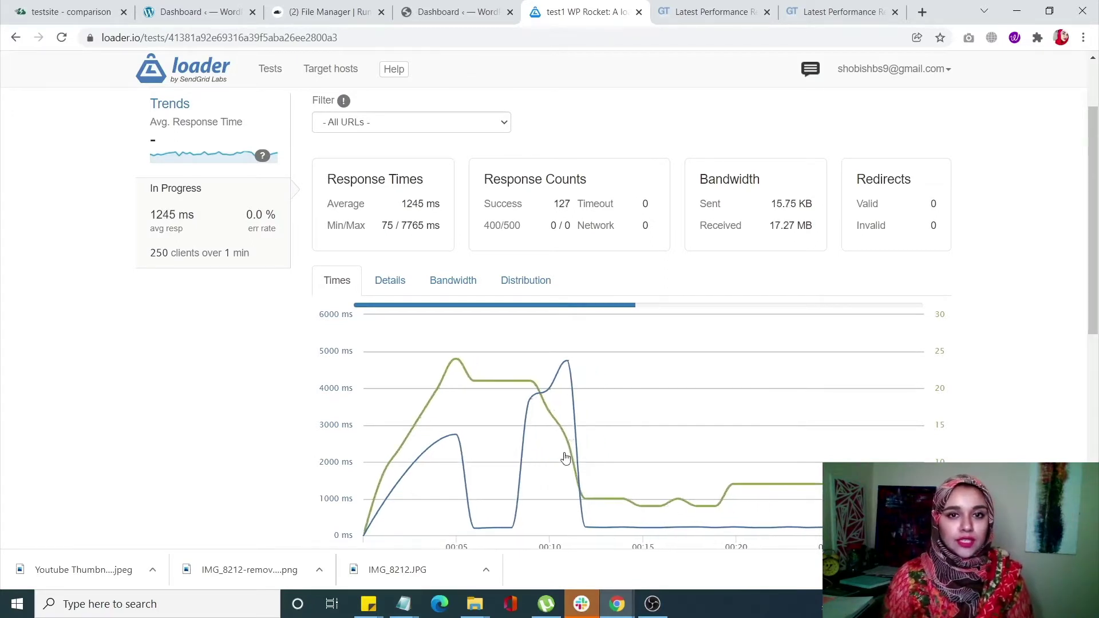
pyautogui.scroll(1, 565, 458)
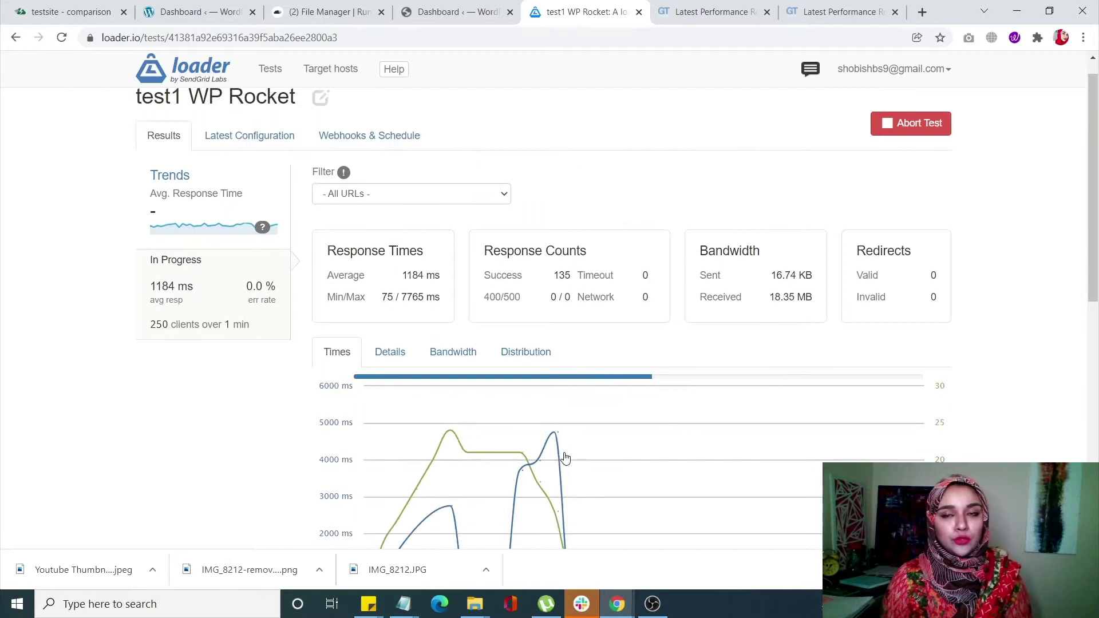
# Check the LS Cache test, then review finished WP Rocket results: 742 ms average, 250 successful responses
pyautogui.moveTo(617, 604)
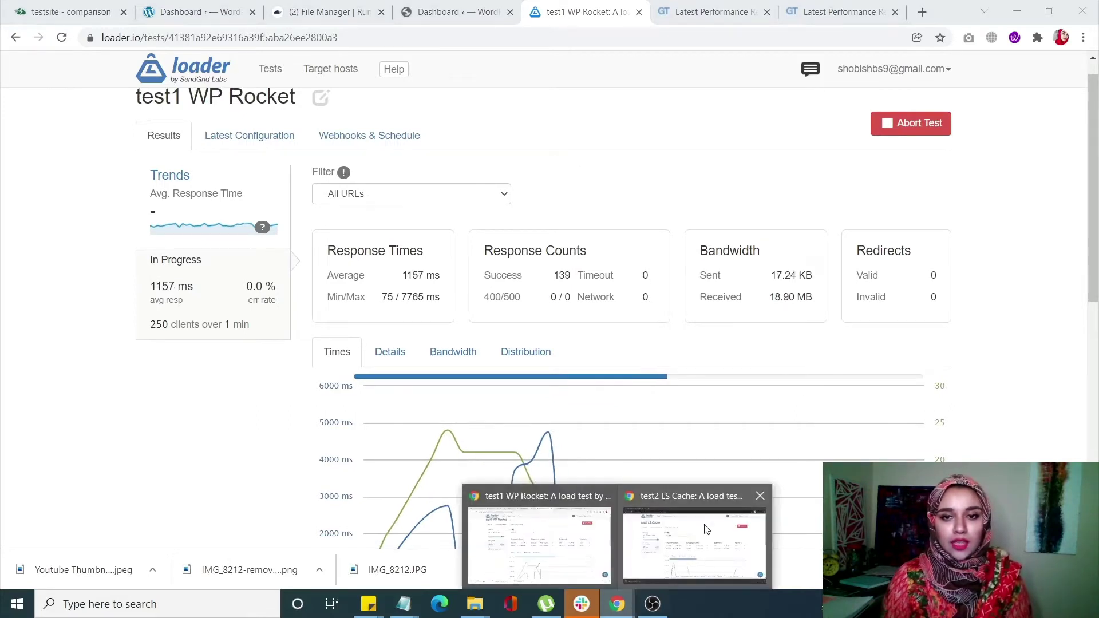
pyautogui.click(708, 525)
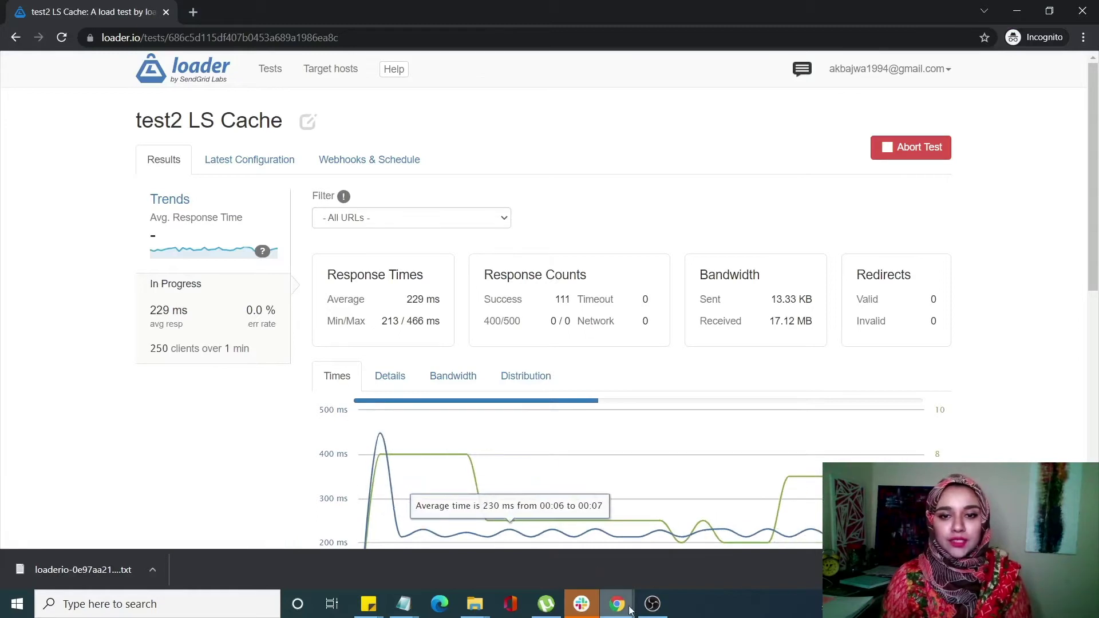
pyautogui.moveTo(616, 604)
pyautogui.click(561, 572)
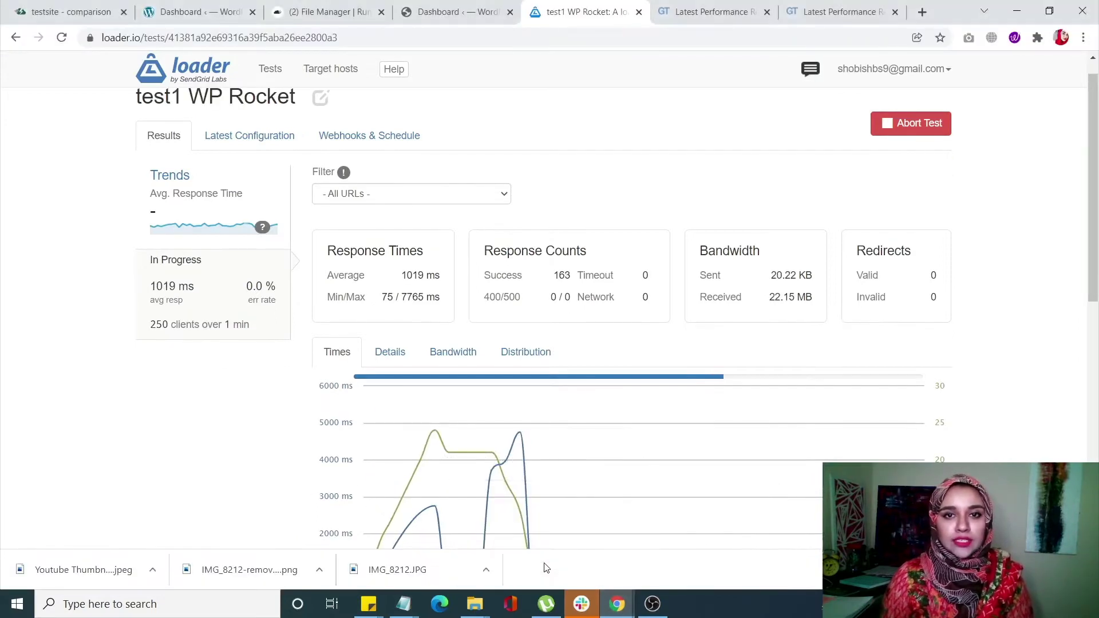
pyautogui.scroll(-2, 575, 468)
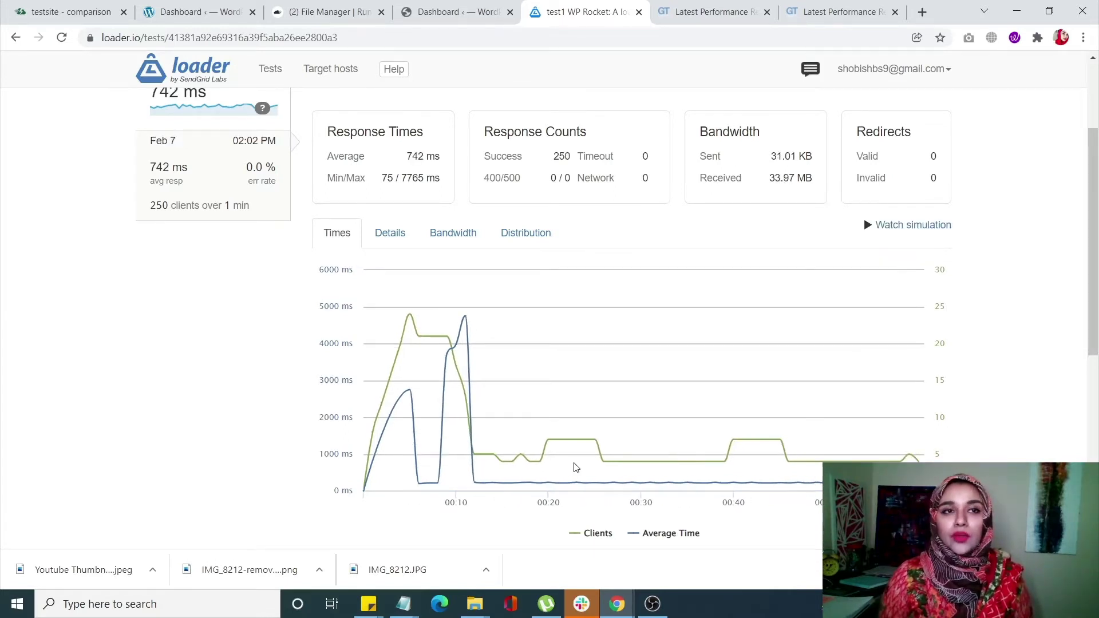
# Highlight both tests' response times (LS Cache 224 ms average, 212/466 ms min/max), then go to GTmetrix
pyautogui.scroll(3, 576, 468)
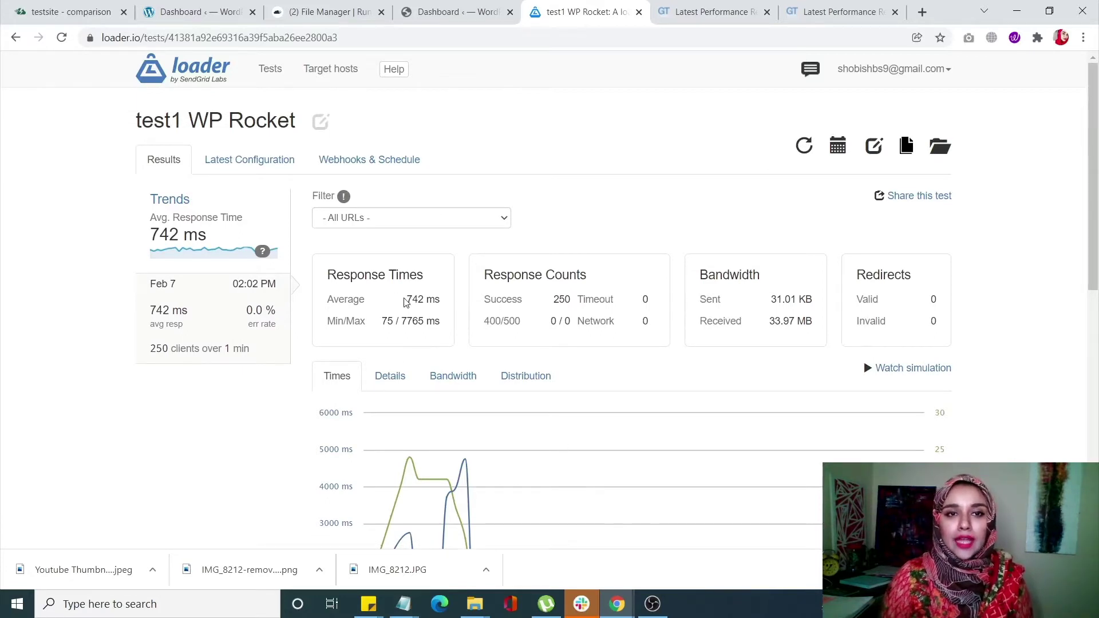
pyautogui.moveTo(411, 295); pyautogui.dragTo(453, 322)
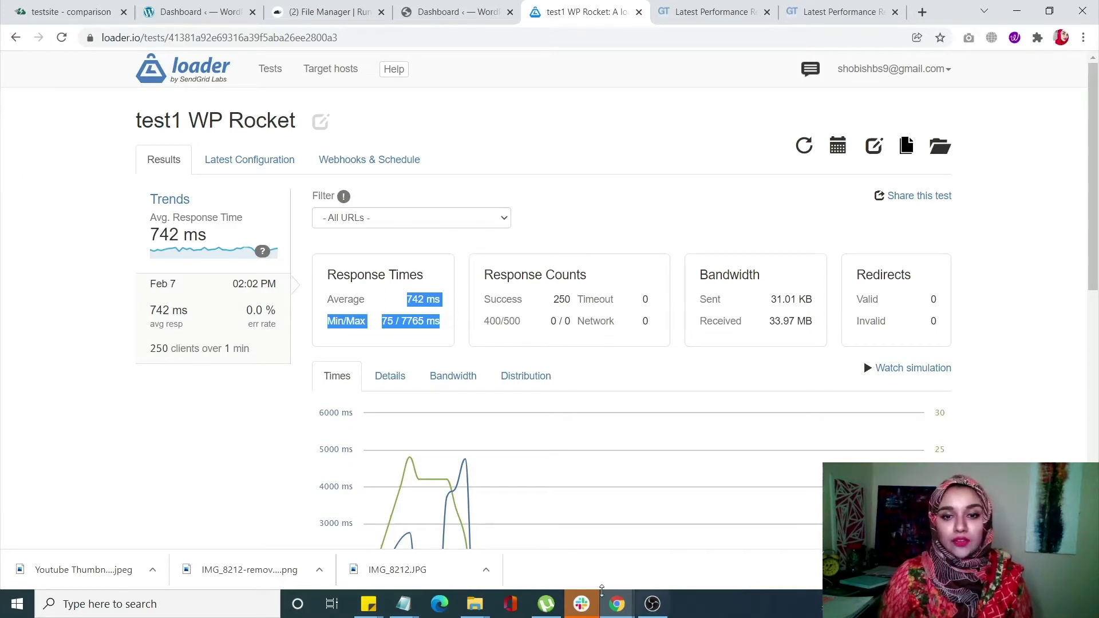
pyautogui.click(617, 604)
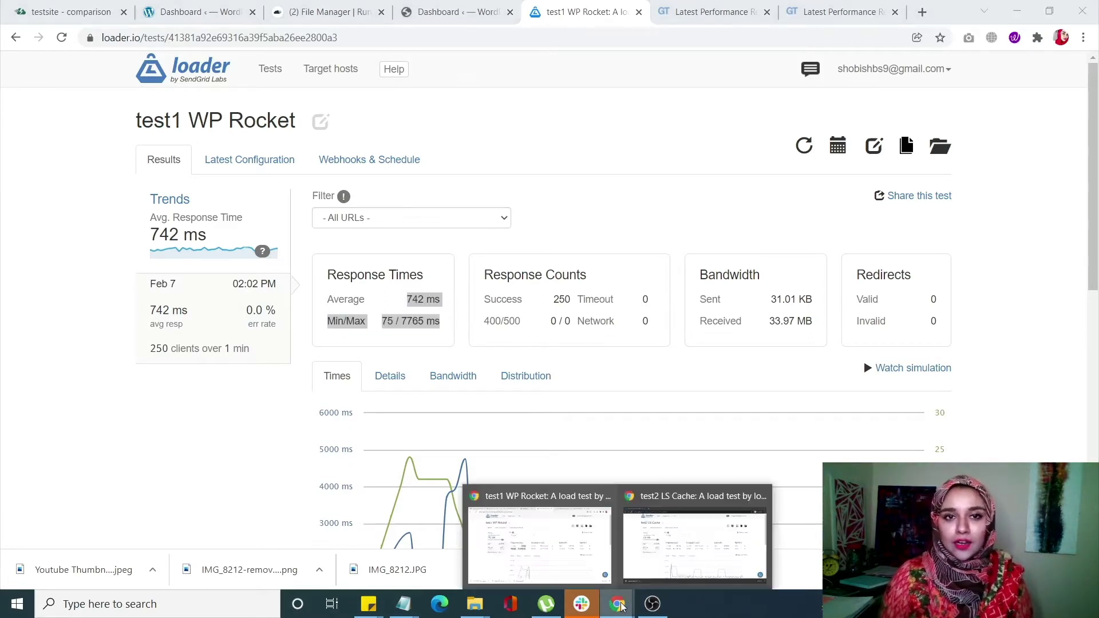
pyautogui.click(634, 565)
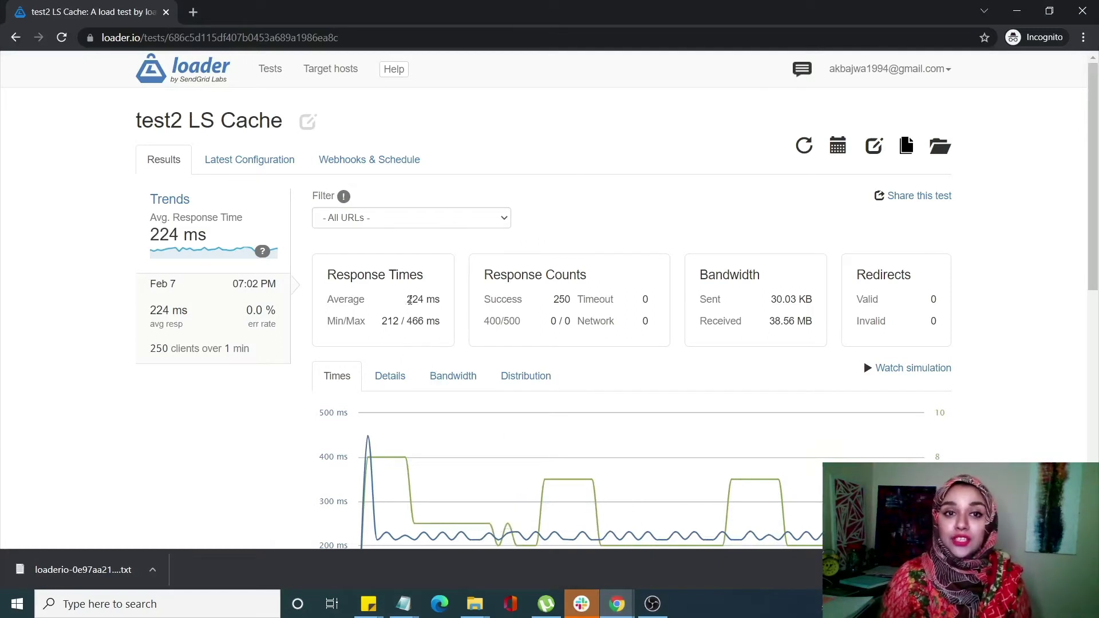
pyautogui.moveTo(408, 299); pyautogui.dragTo(441, 301)
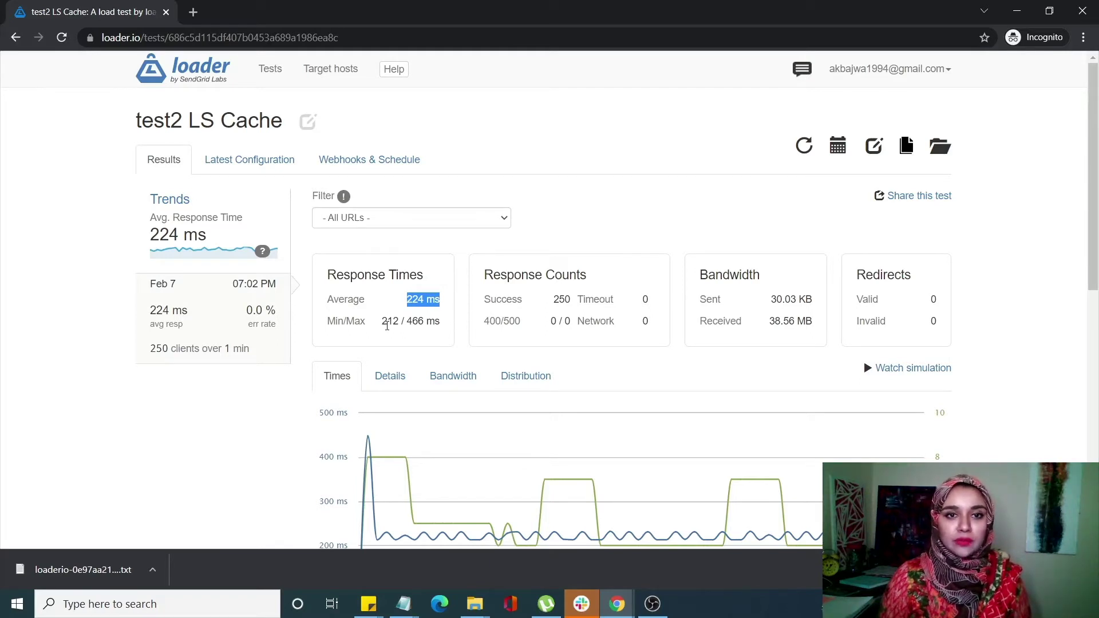
pyautogui.moveTo(382, 321); pyautogui.dragTo(446, 328)
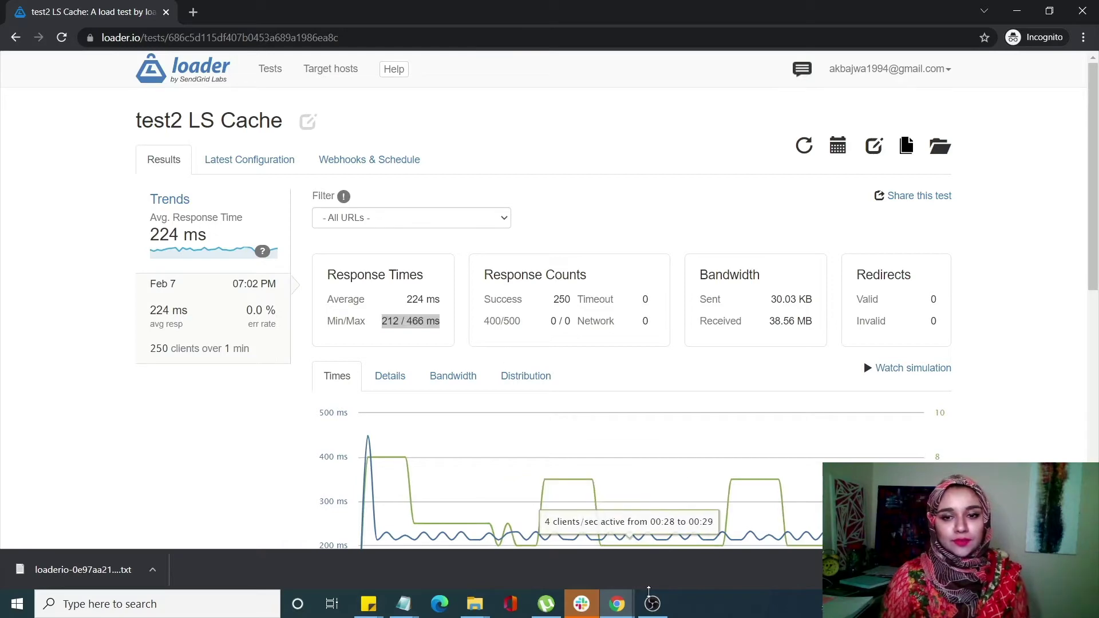
pyautogui.click(653, 604)
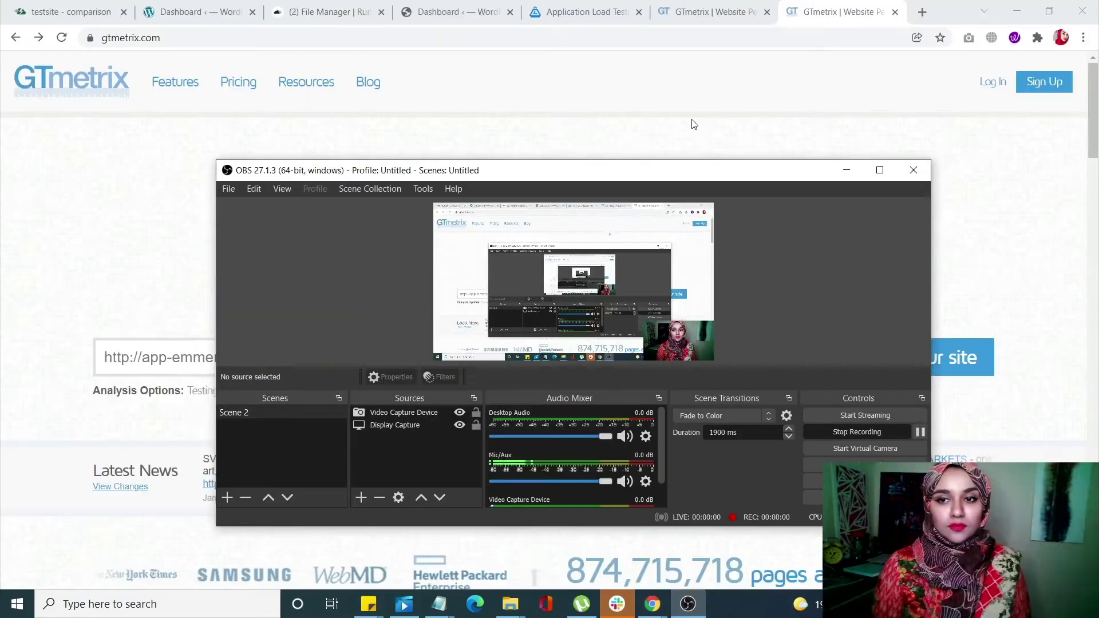
pyautogui.click(693, 125)
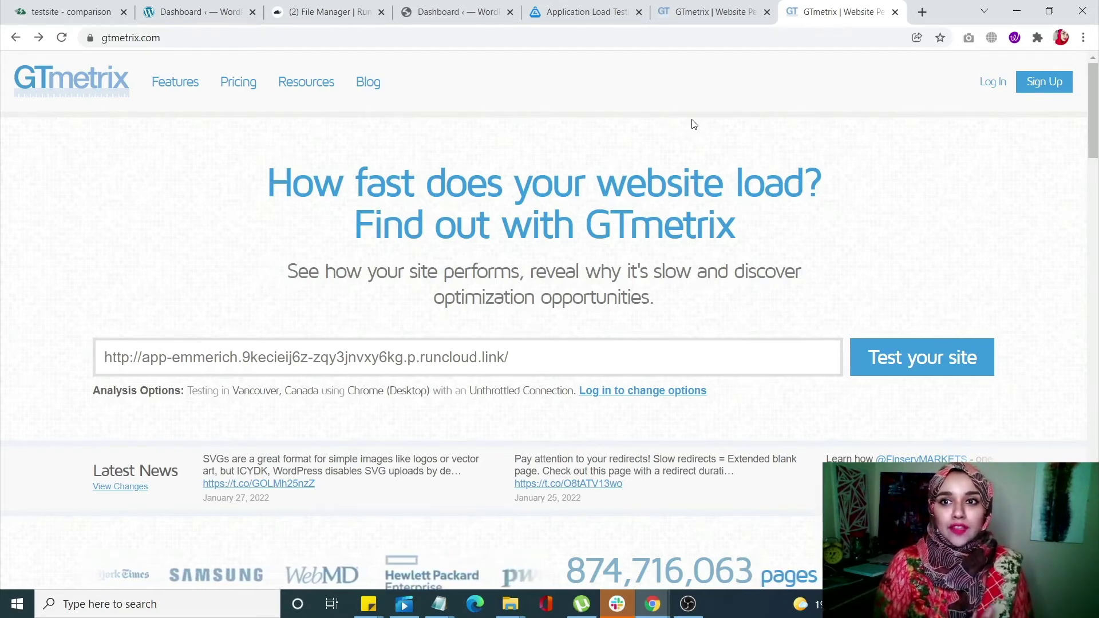
# Start the GTmetrix speed test for the cloudpages.xyz site
pyautogui.click(713, 11)
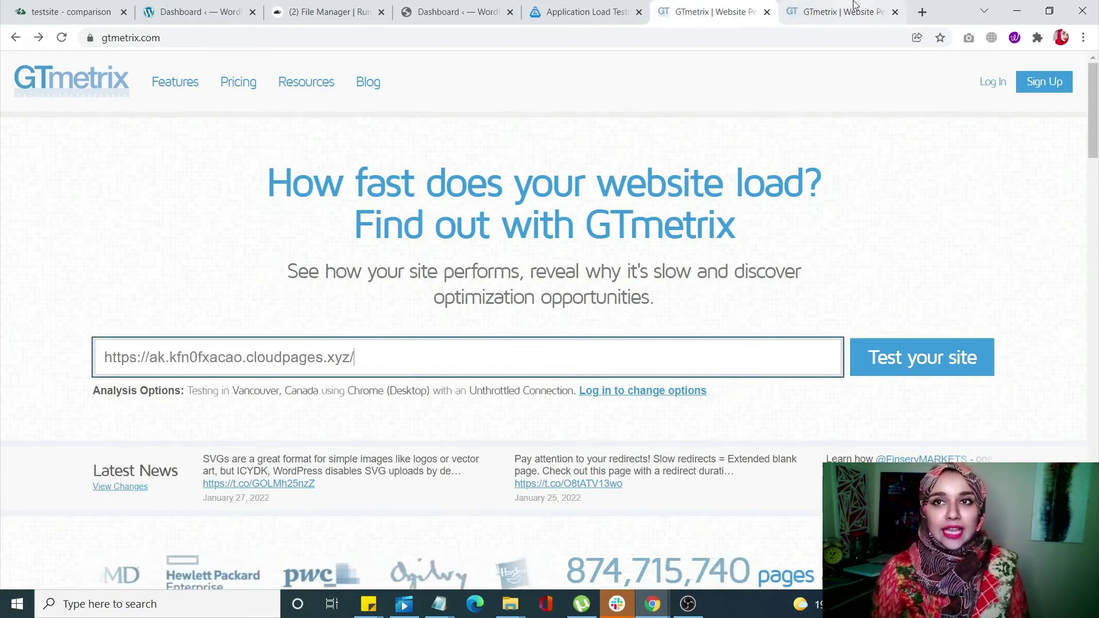
pyautogui.click(830, 13)
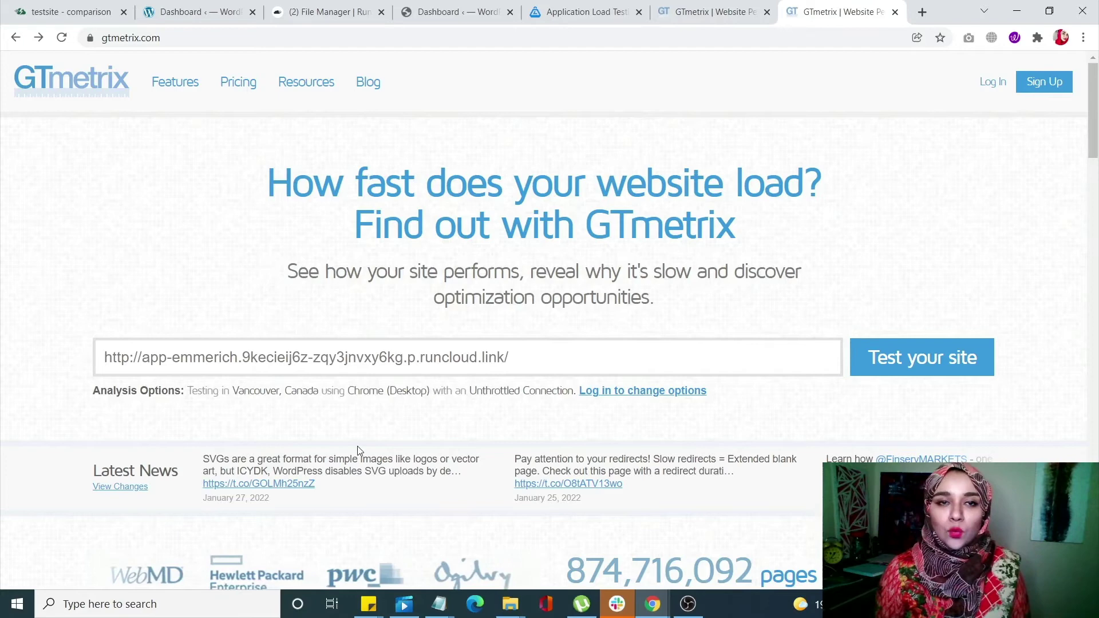
pyautogui.click(743, 5)
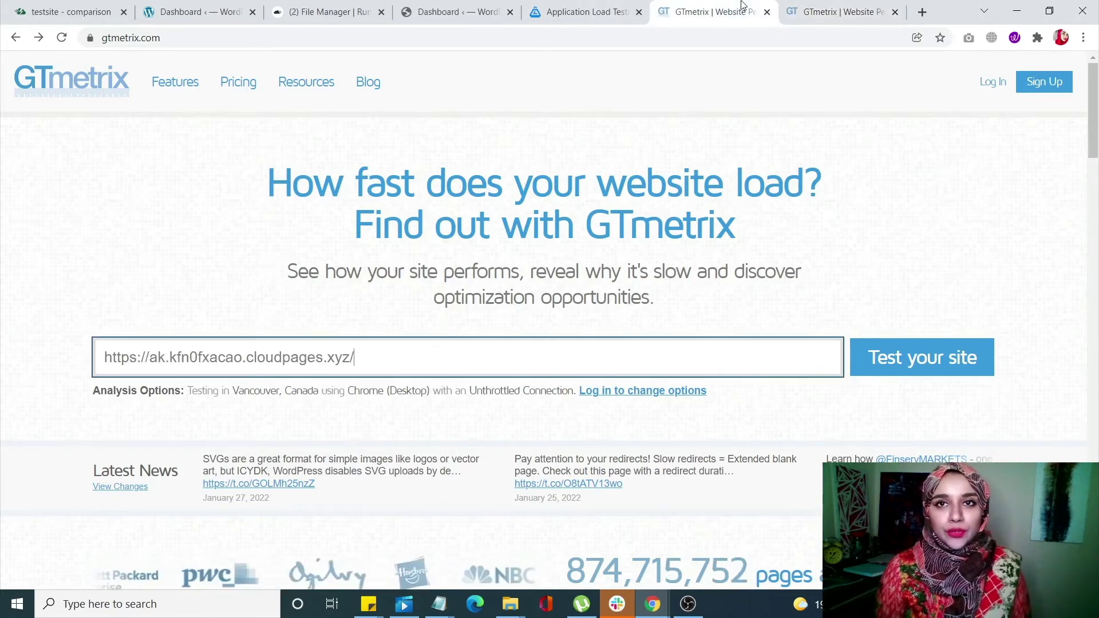
pyautogui.click(918, 358)
# Start the runcloud.link speed test, then return to watch the cloudpages.xyz analysis
pyautogui.hotkey('ctrl', 'Tab')
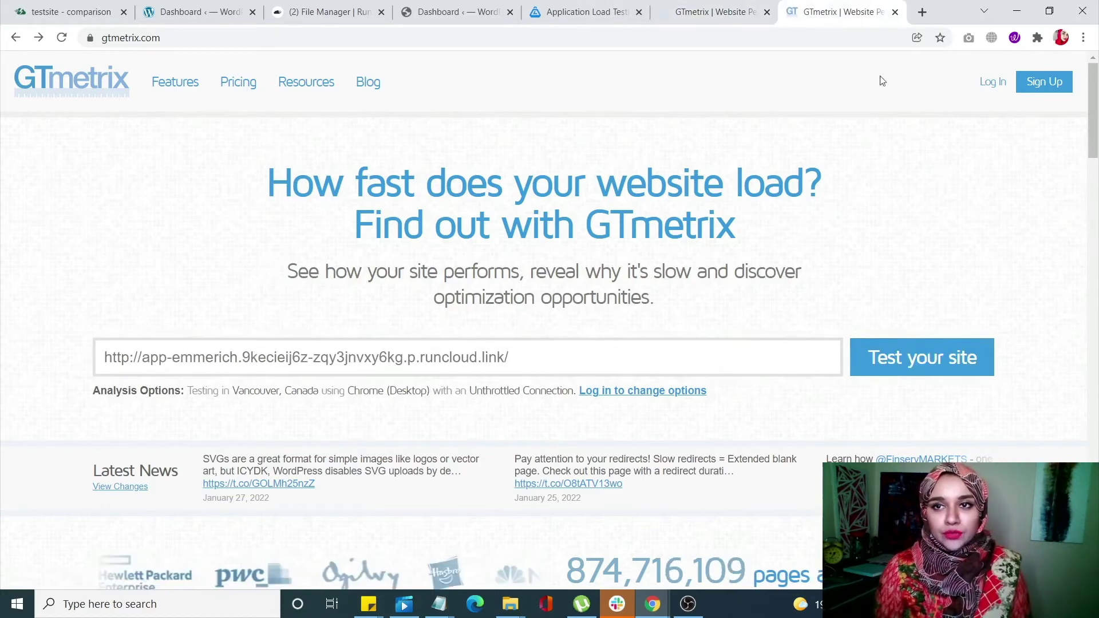
pyautogui.click(937, 366)
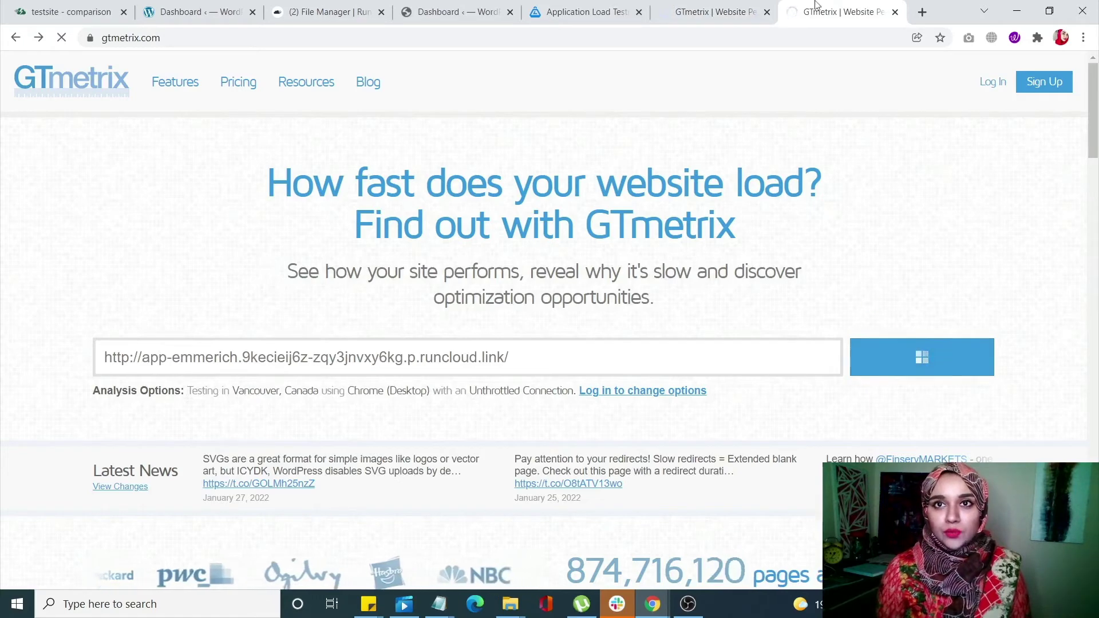
pyautogui.click(725, 4)
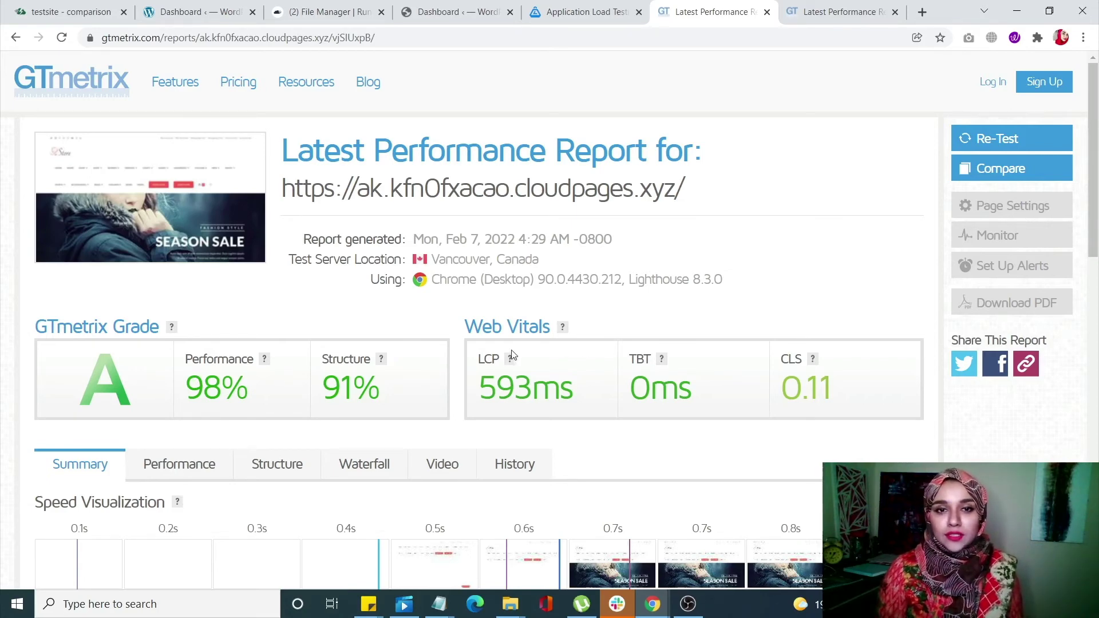
pyautogui.moveTo(511, 359)
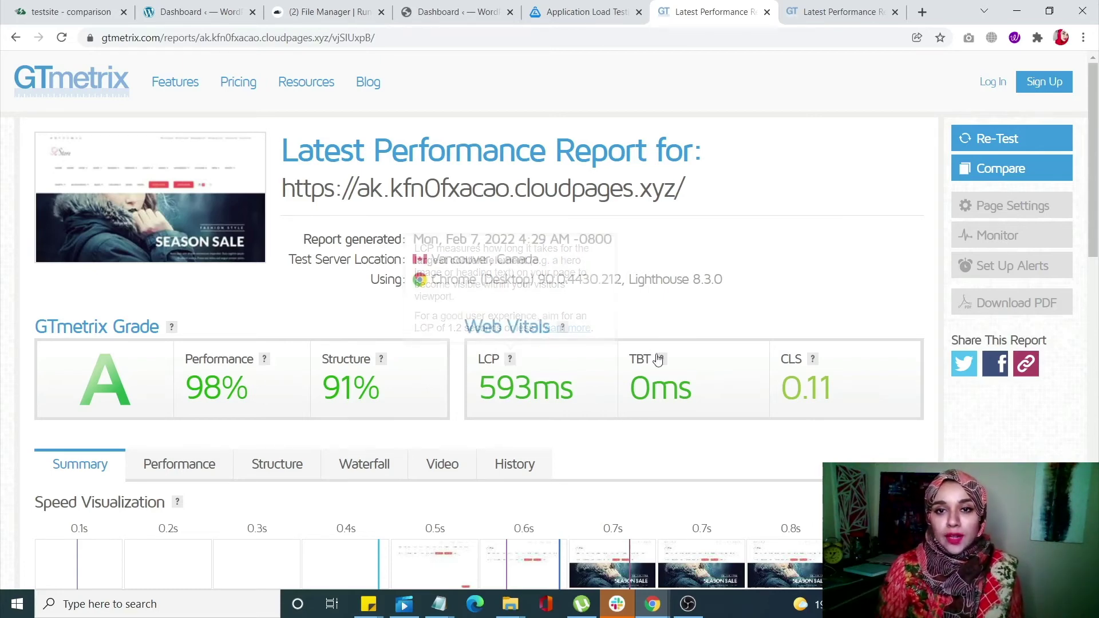
pyautogui.moveTo(662, 360)
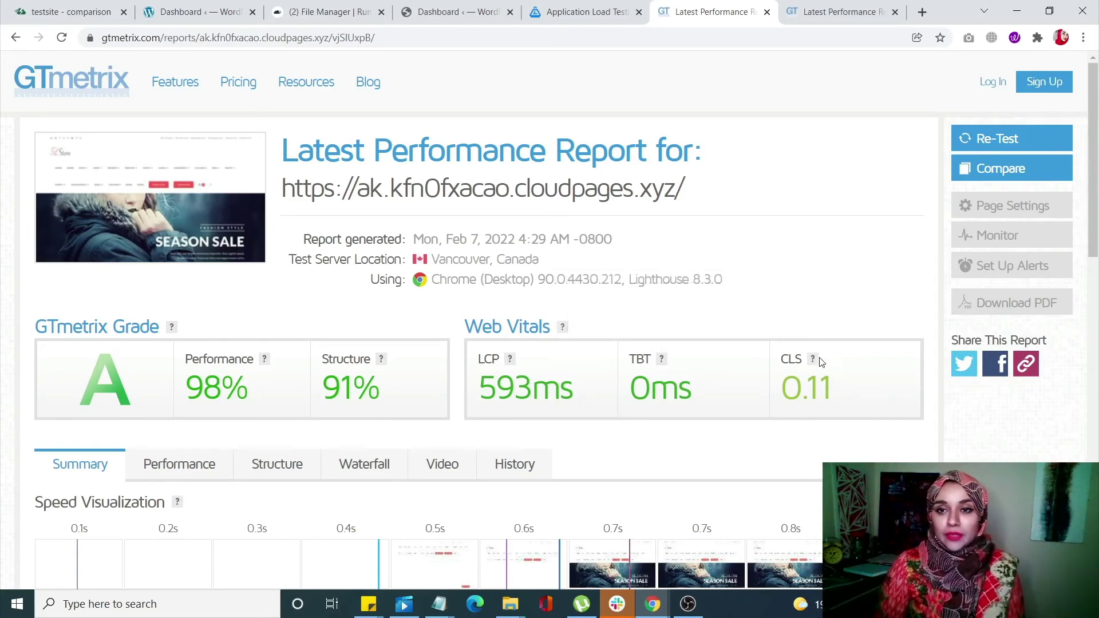
pyautogui.moveTo(815, 363)
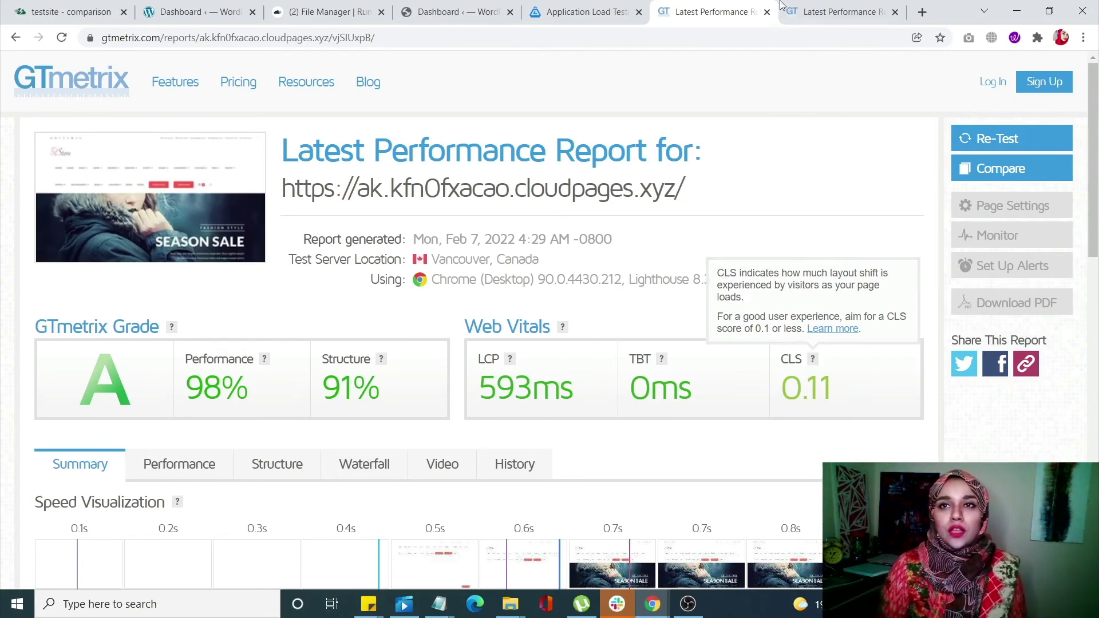
# Compare the runcloud.link report (100% performance, 654ms LCP) with cloudpages.xyz, ending on runcloud.link
pyautogui.click(819, 5)
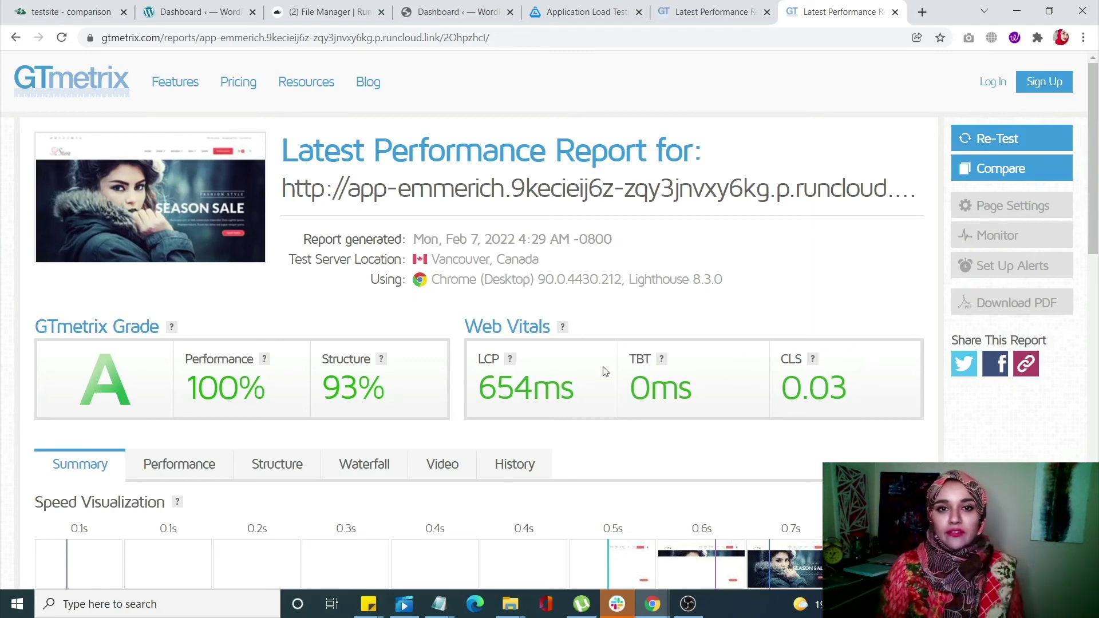
pyautogui.click(743, 7)
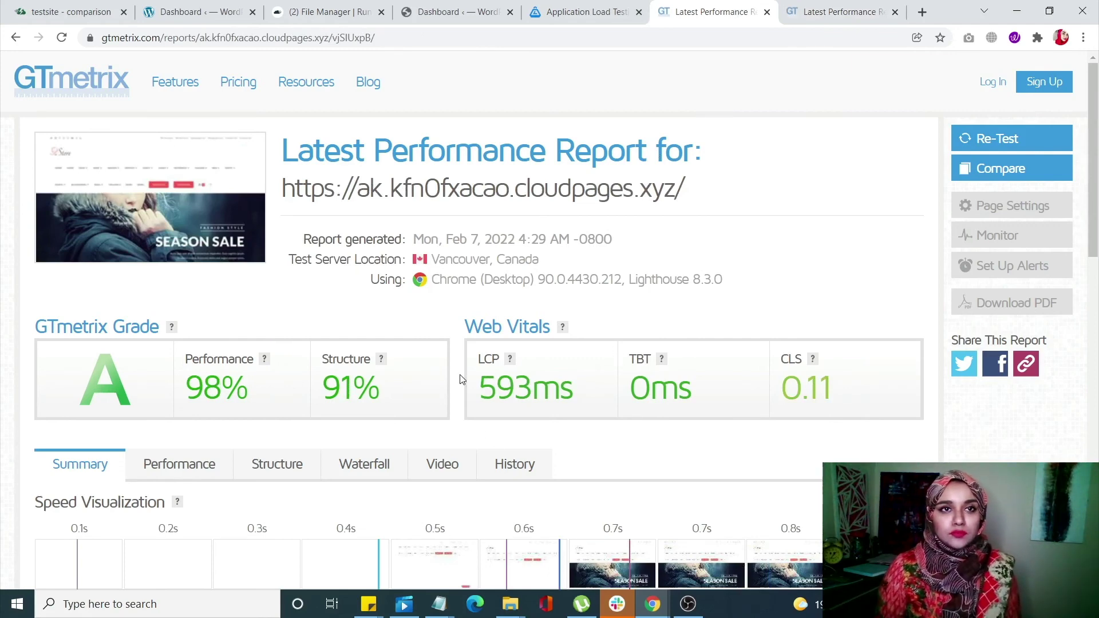
pyautogui.click(847, 6)
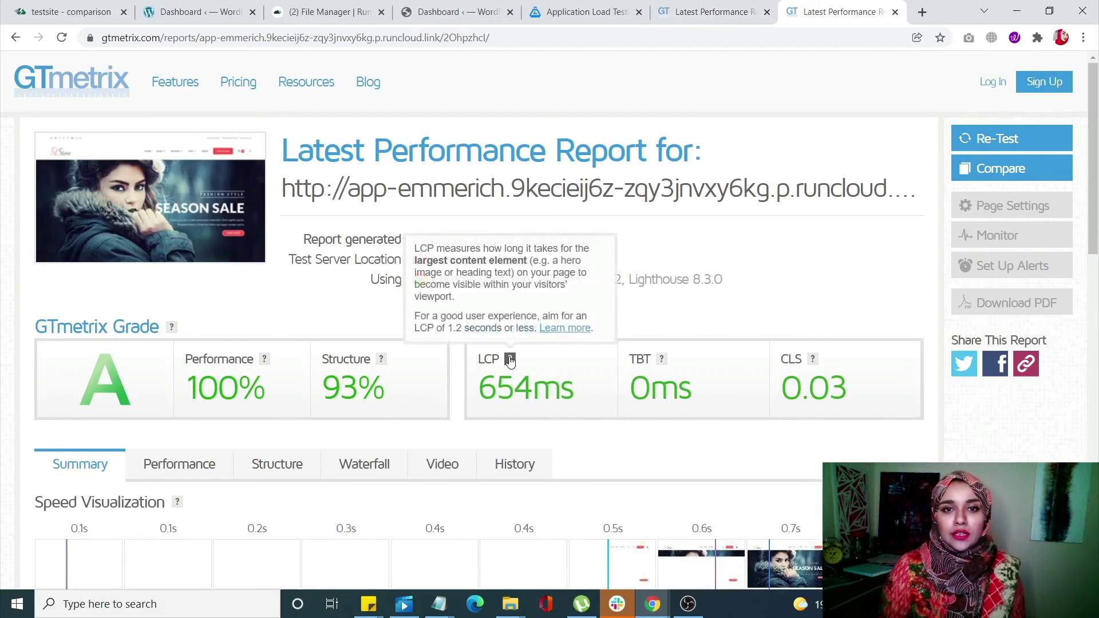